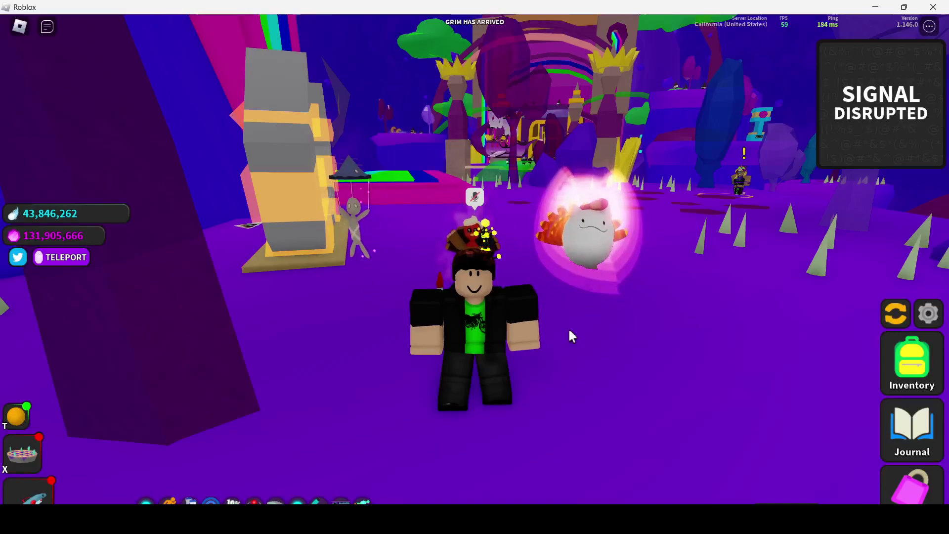
Step: Review the inventory, then walk the avatar across the ghost world toward the castle ramp
left_click(894, 368)
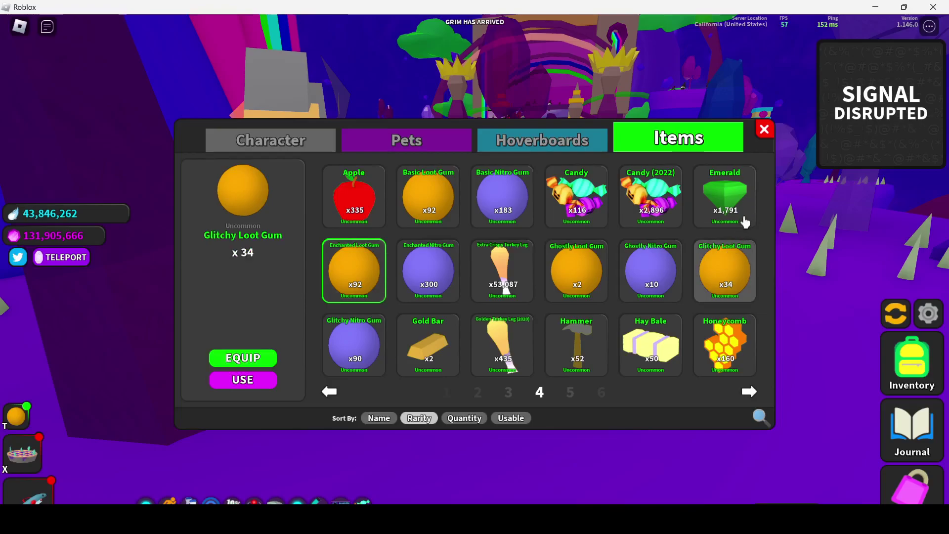
left_click(763, 131)
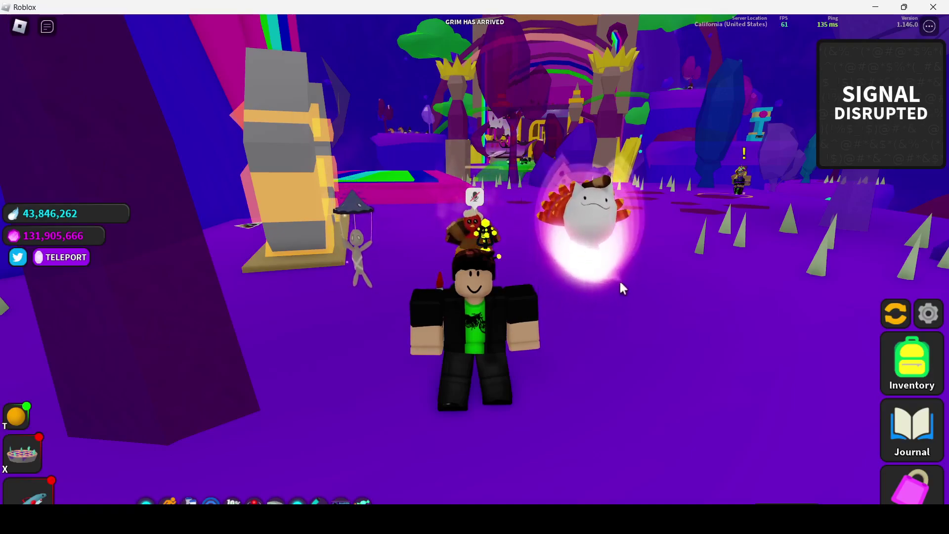
key("w")
key("w")
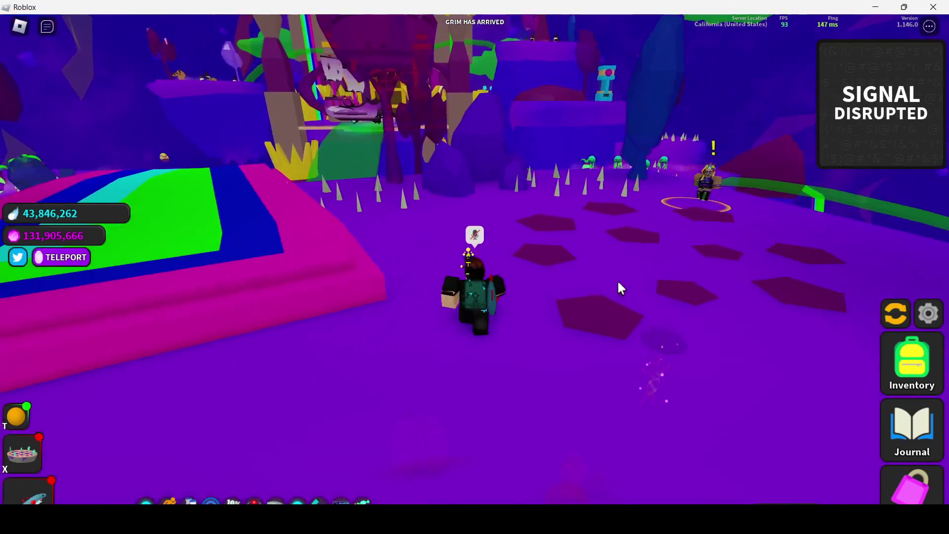
key("w")
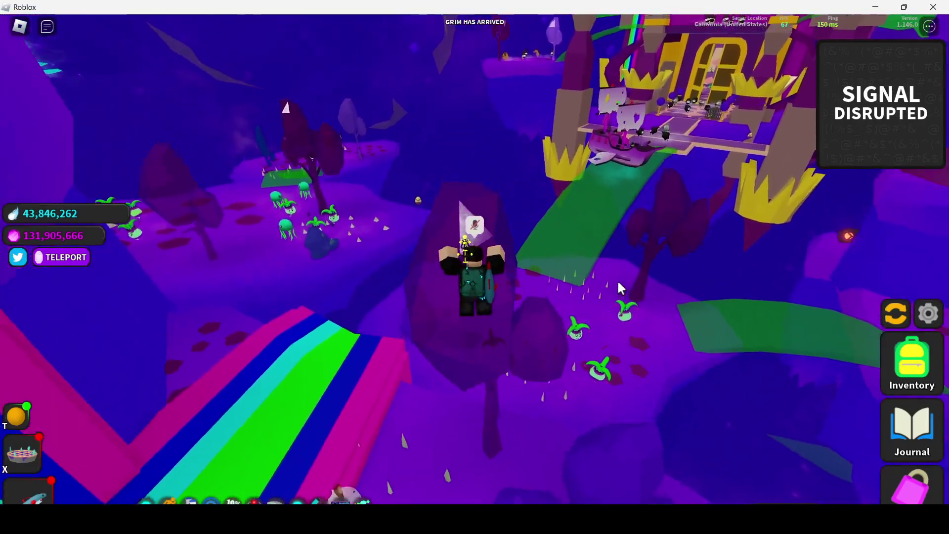
key("s")
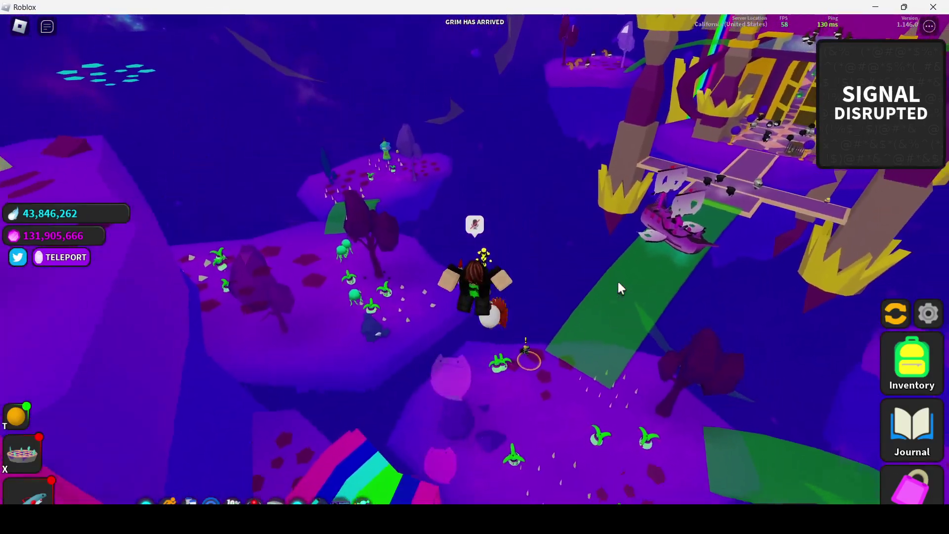
key("s")
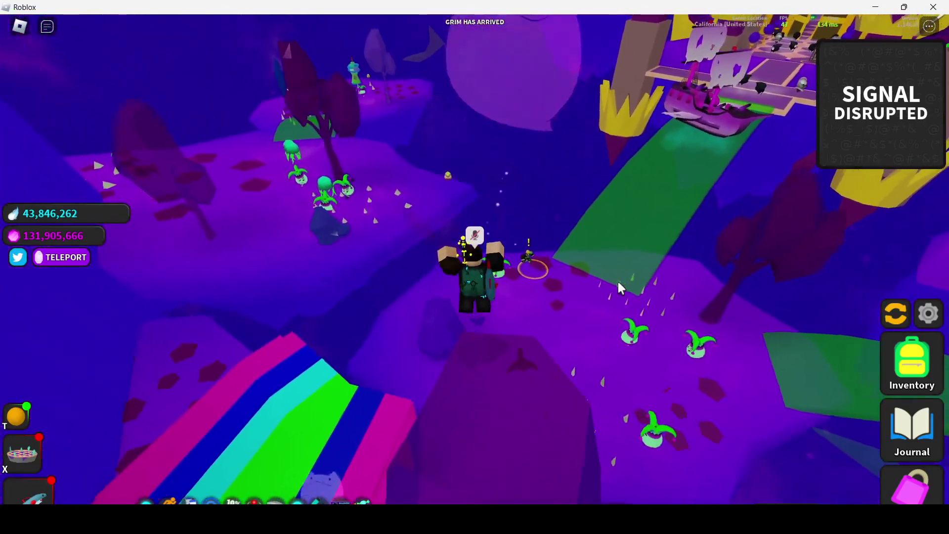
scroll(619, 288, "up", 3)
Step: Place a cage trap at the castle entrance and swing the camera toward the green ramp
key("x")
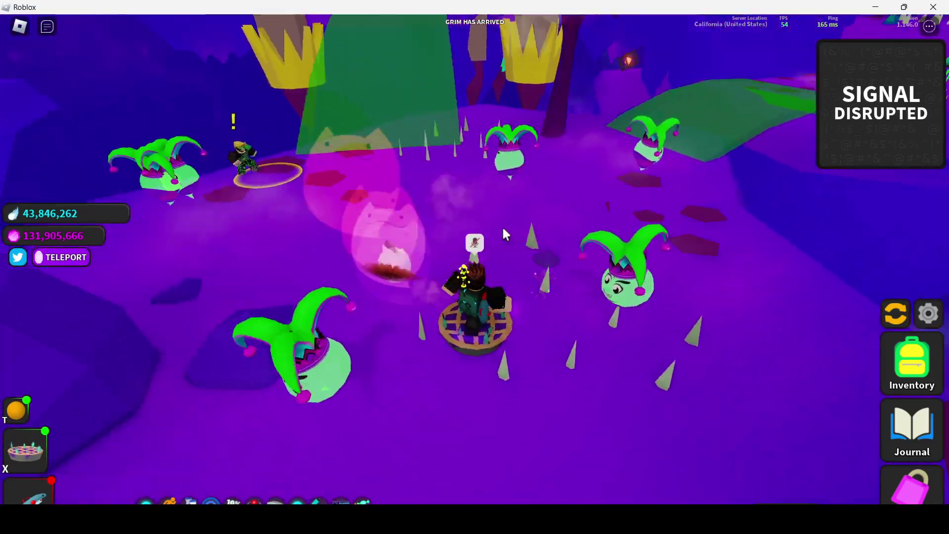
key("Left")
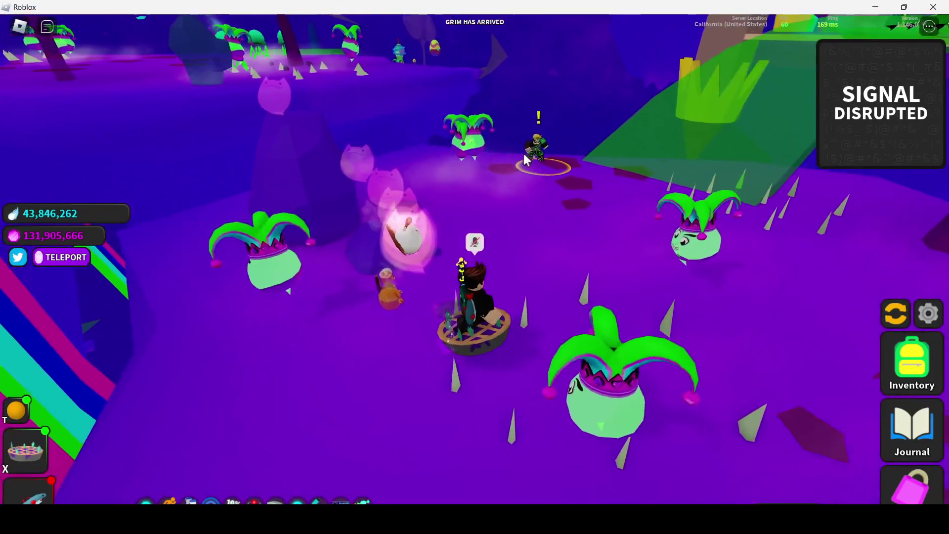
key("Right")
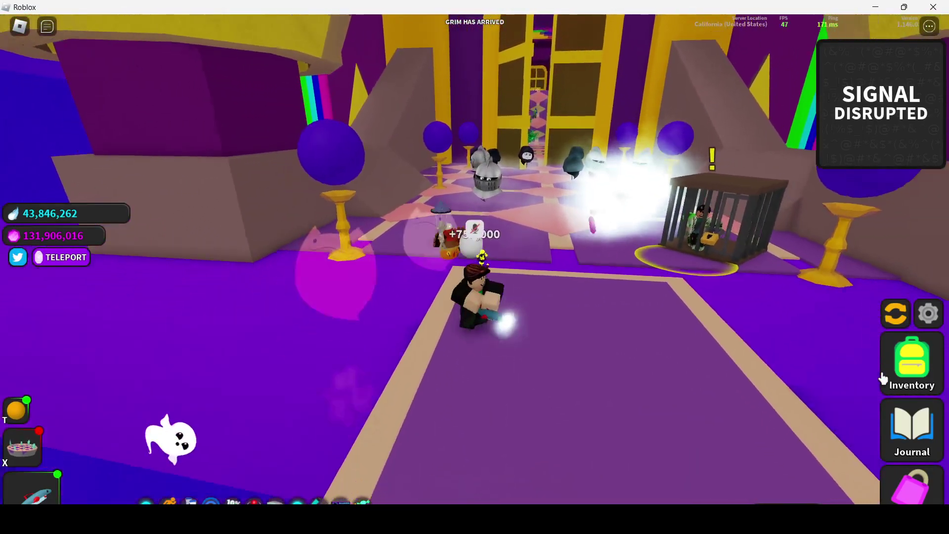
left_click(909, 367)
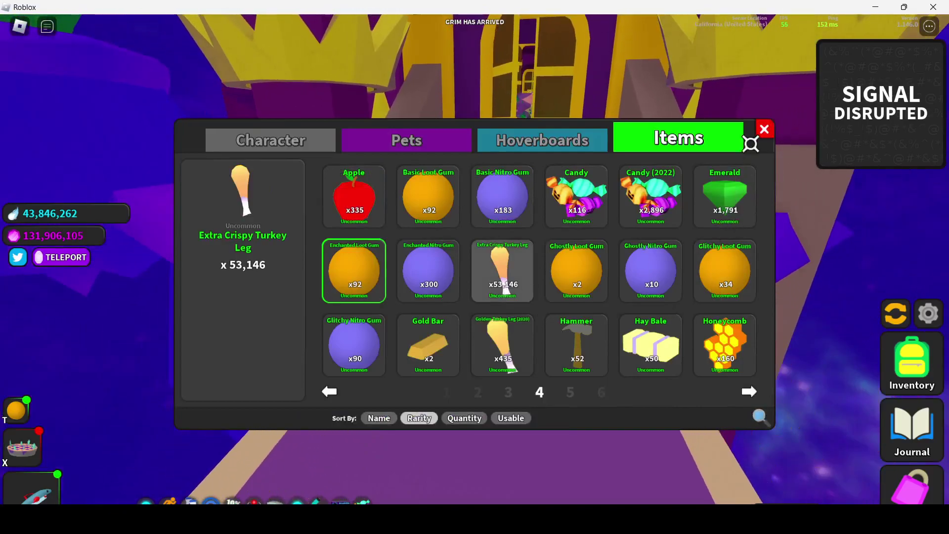
left_click(764, 132)
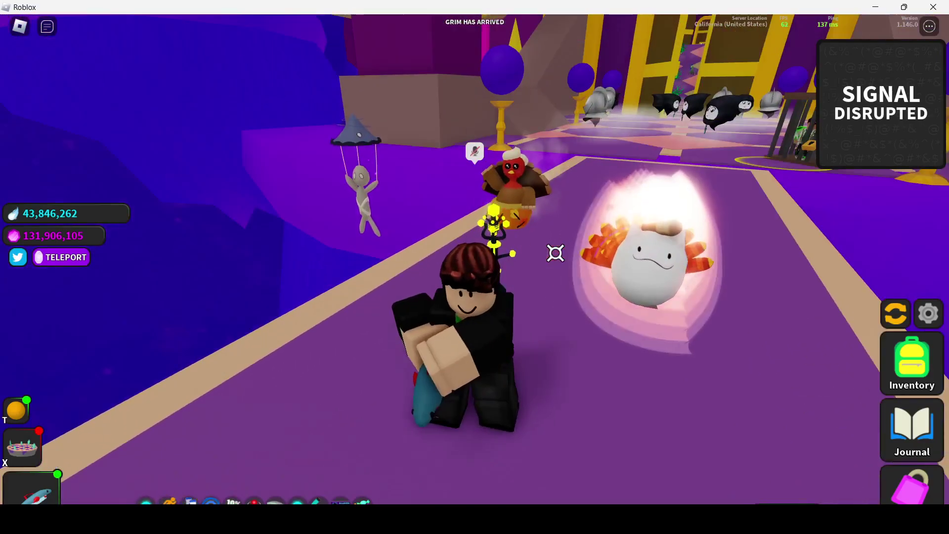
key("shift")
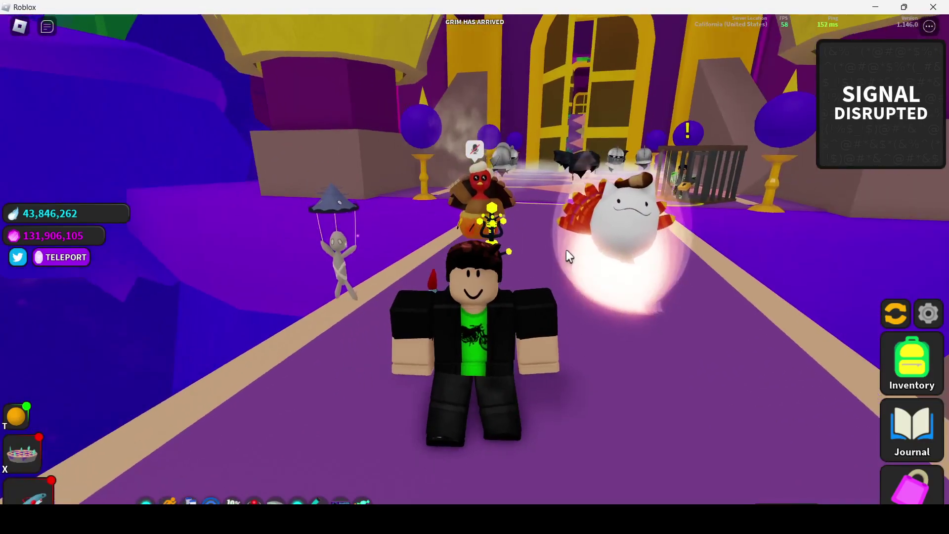